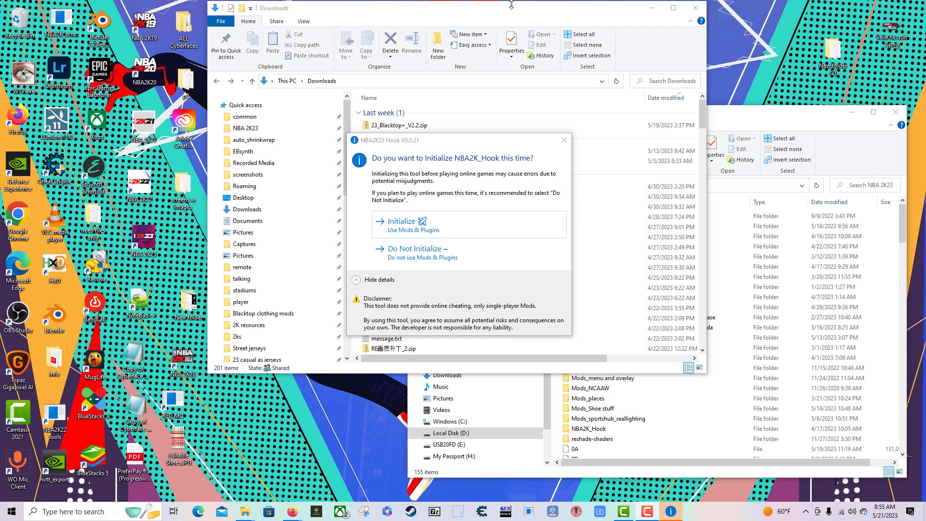
# Start NBA 2K23 from the Hook dialog with 'Initialize – Use Mods & Plugins'
pyautogui.click(421, 223)
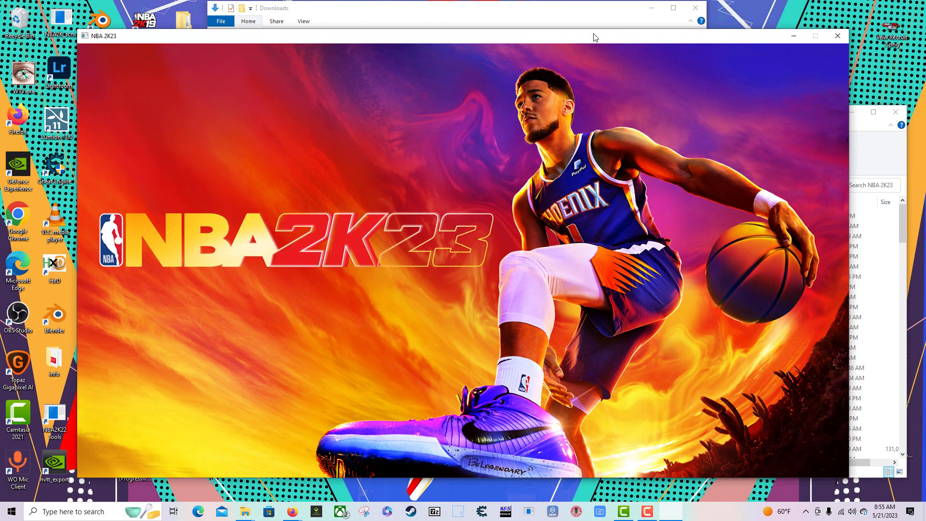
# Open 23_Blacktop+_V2.2.zip from the Downloads window to reveal its Blacktop+ folder
pyautogui.click(592, 9)
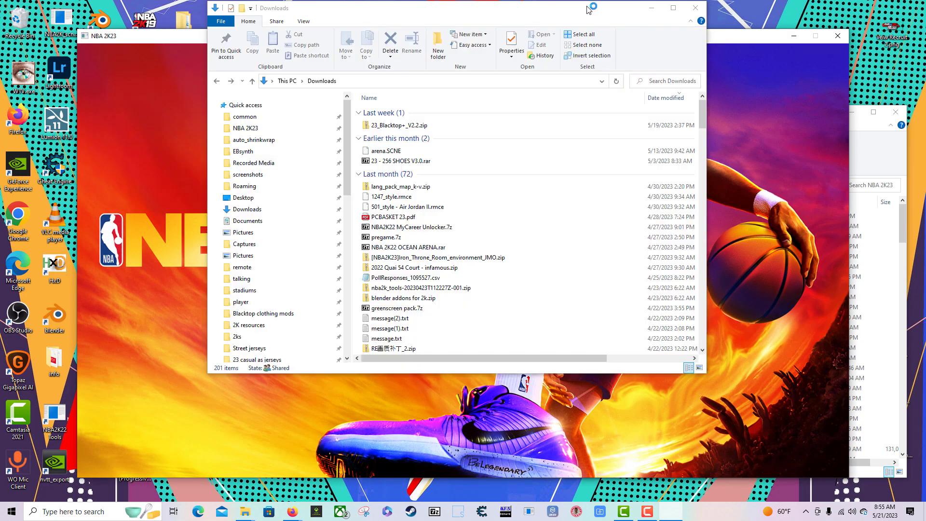
pyautogui.doubleClick(400, 125)
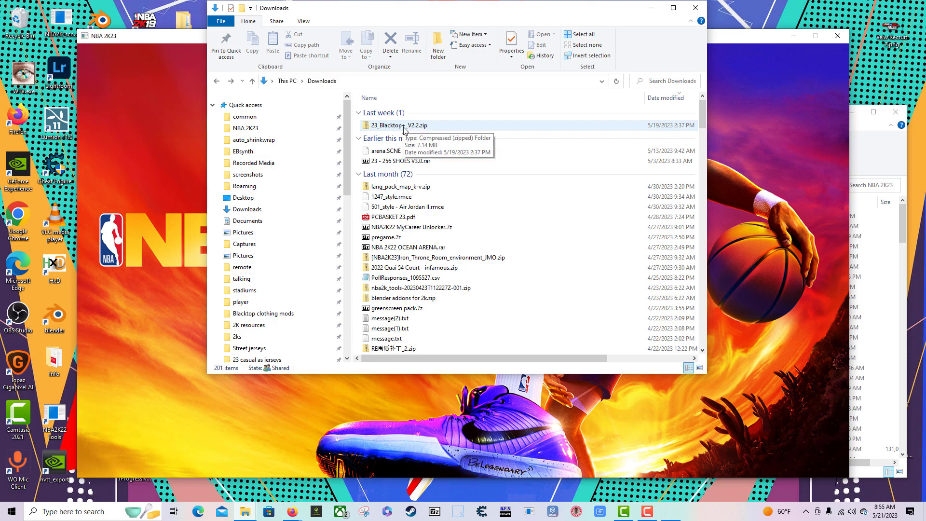
pyautogui.doubleClick(400, 125)
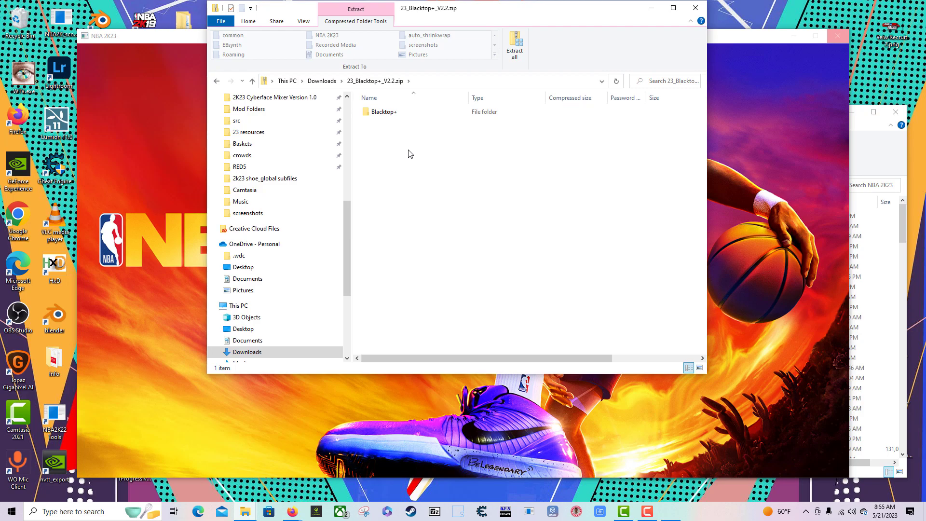
# Browse the NBA 2K23 folder to NBA2K_Hook\Scripts, then bring the archive window forward
pyautogui.click(857, 163)
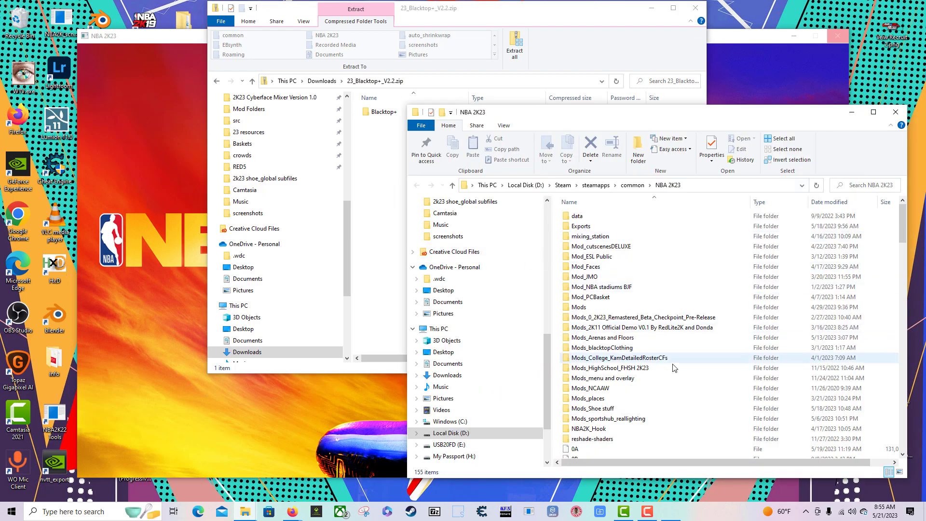
pyautogui.scroll(-3, 651, 362)
pyautogui.scroll(-5, 651, 361)
pyautogui.scroll(8, 651, 326)
pyautogui.scroll(-6, 584, 310)
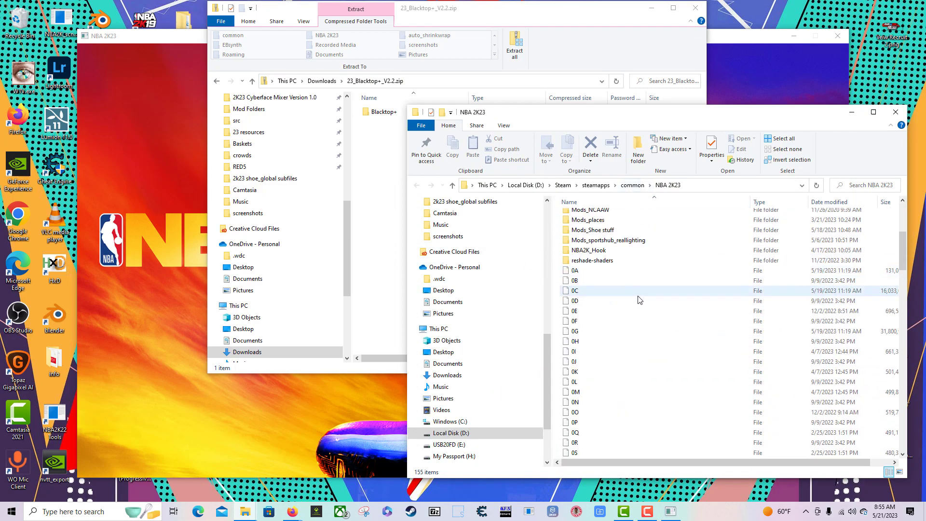
pyautogui.scroll(-1, 583, 310)
pyautogui.scroll(3, 583, 310)
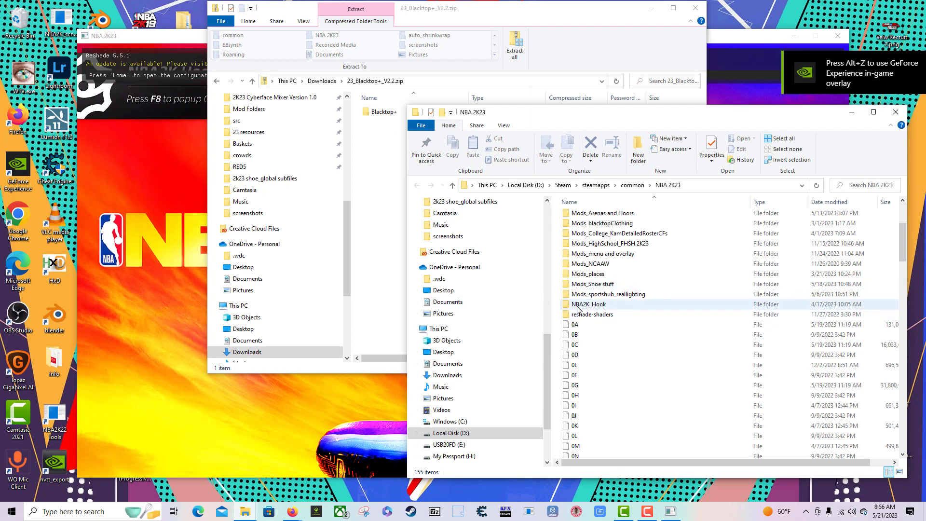
pyautogui.doubleClick(587, 304)
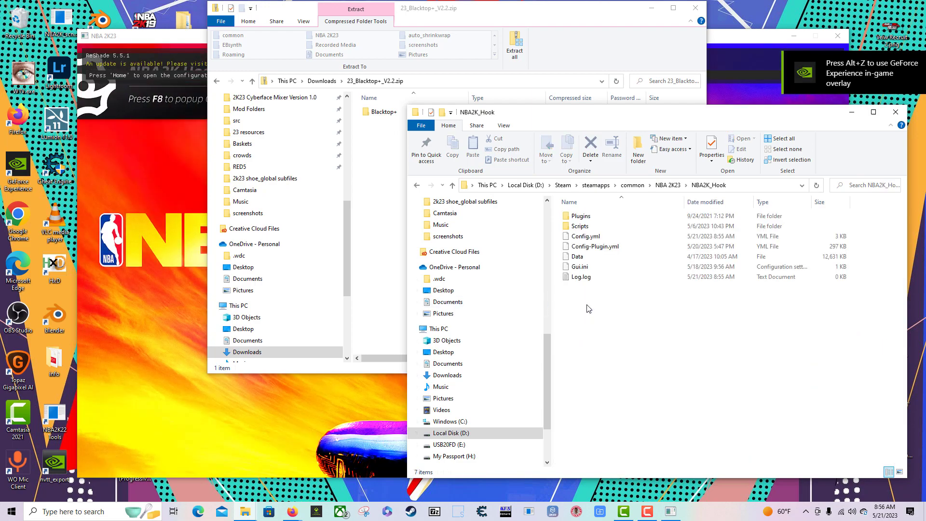
pyautogui.doubleClick(580, 226)
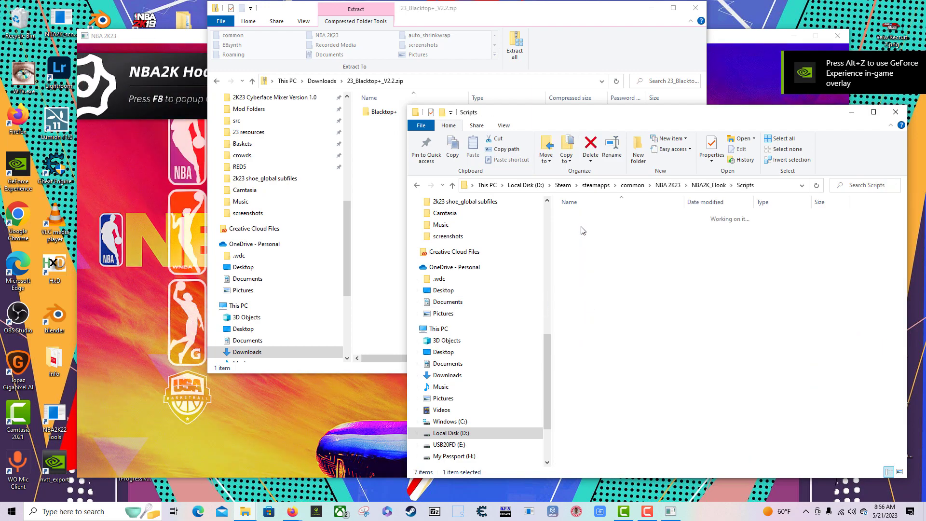
pyautogui.moveTo(584, 215)
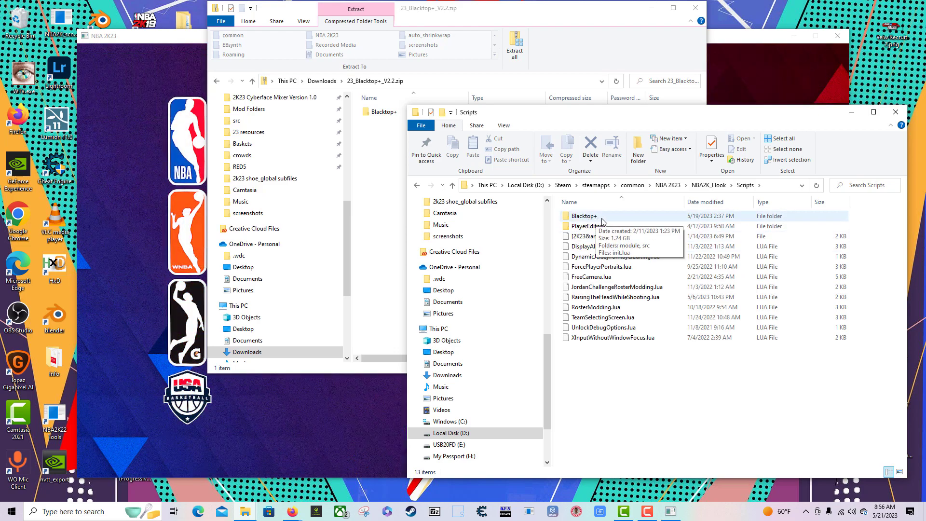
pyautogui.click(535, 14)
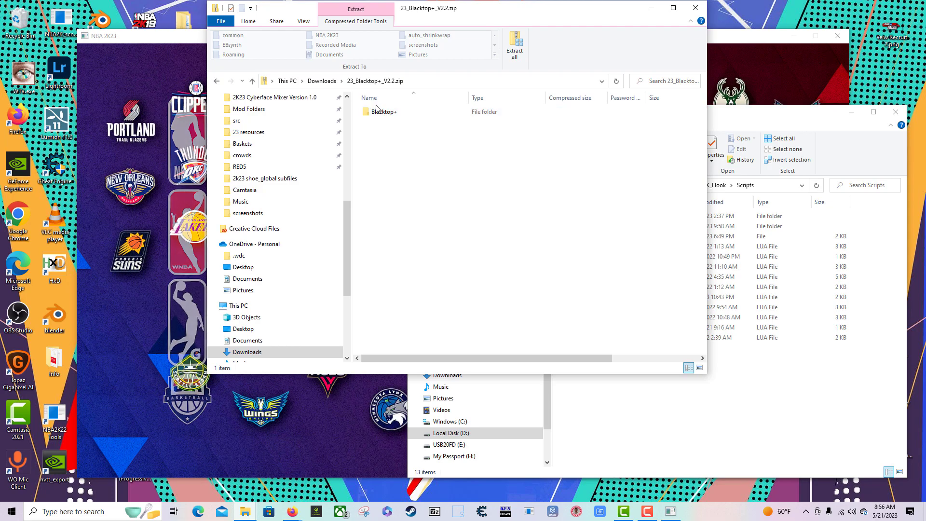
# Reopen 23_Blacktop+_V2.2.zip and drag its Blacktop+ folder into the Scripts window
pyautogui.click(322, 80)
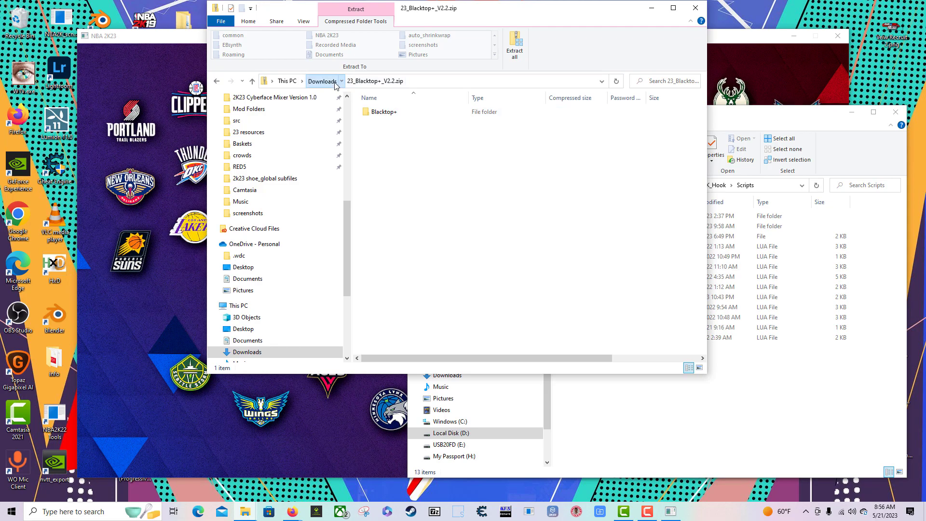
pyautogui.click(399, 125)
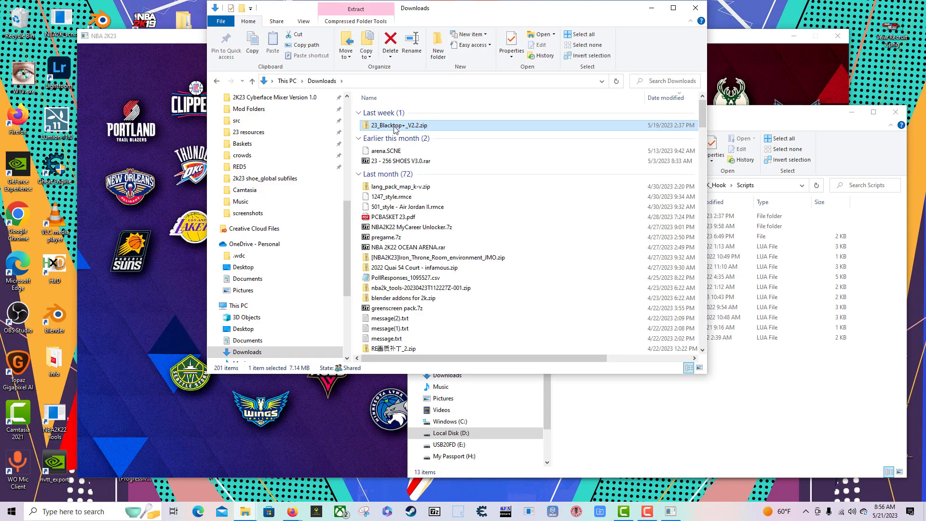
pyautogui.doubleClick(396, 126)
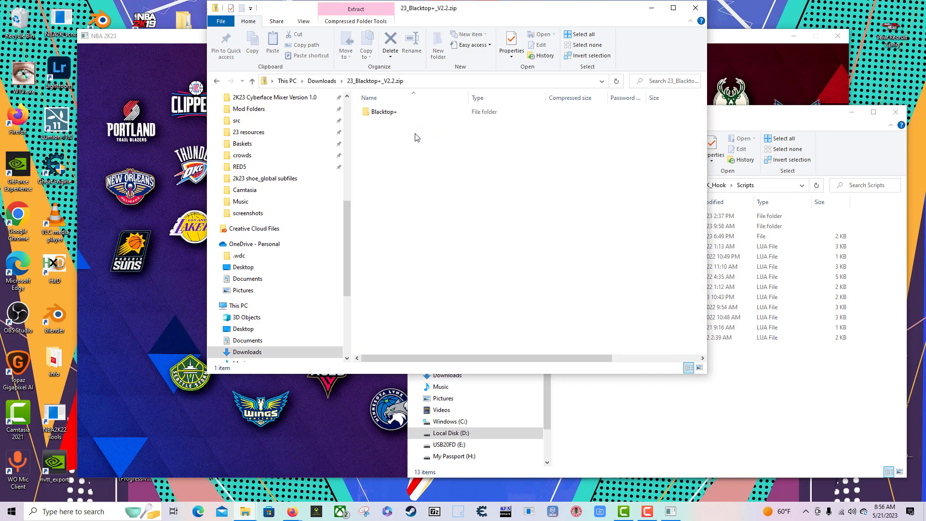
pyautogui.click(388, 114)
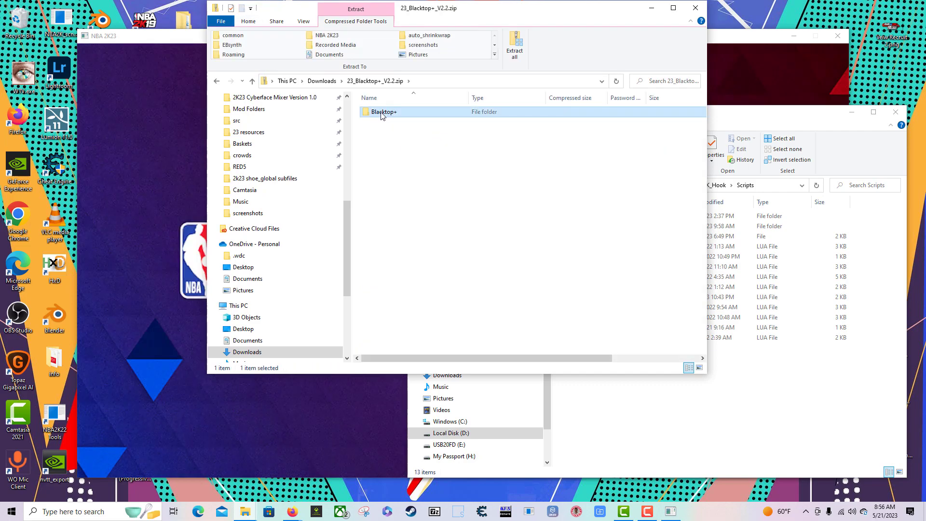
pyautogui.moveTo(382, 114); pyautogui.dragTo(773, 420)
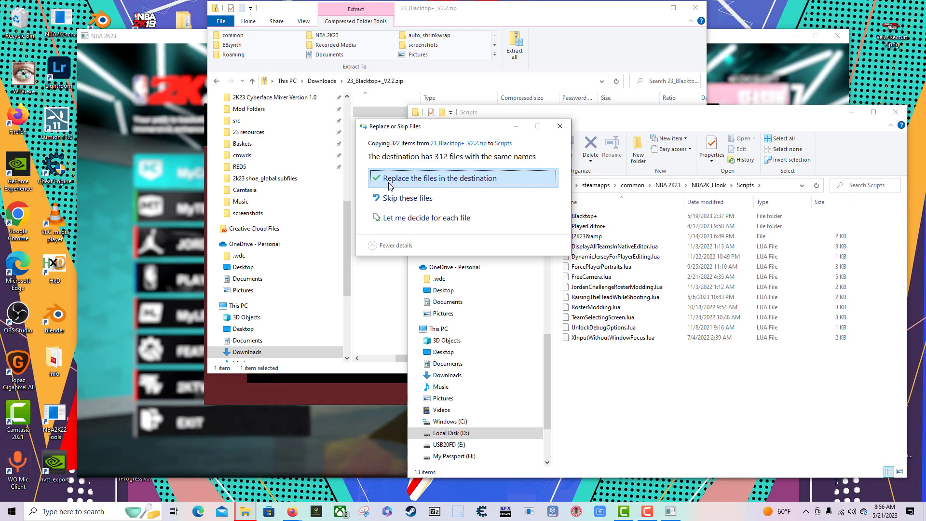
# Choose 'Replace the files in the destination' for the 312 conflicting files
pyautogui.click(436, 180)
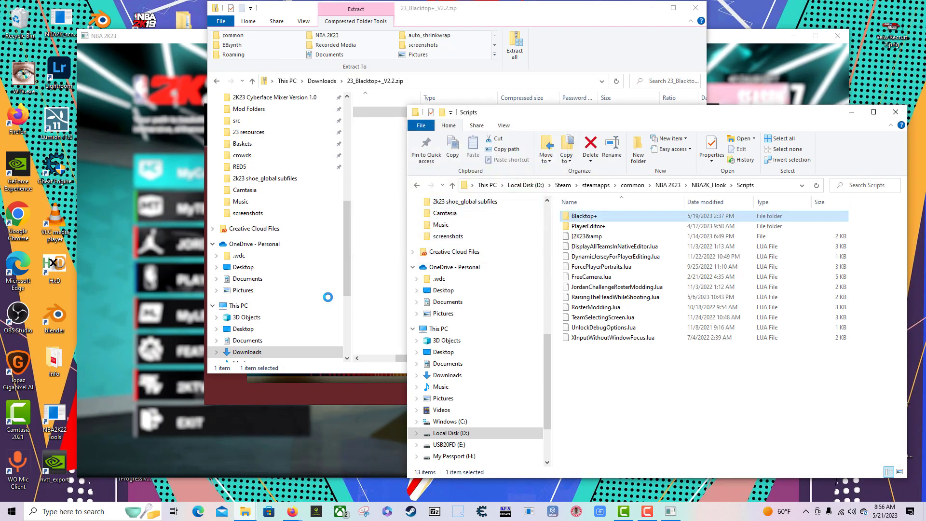
# In NBA 2K23, dismiss What's New and go to Play Now > Blacktop
pyautogui.click(326, 439)
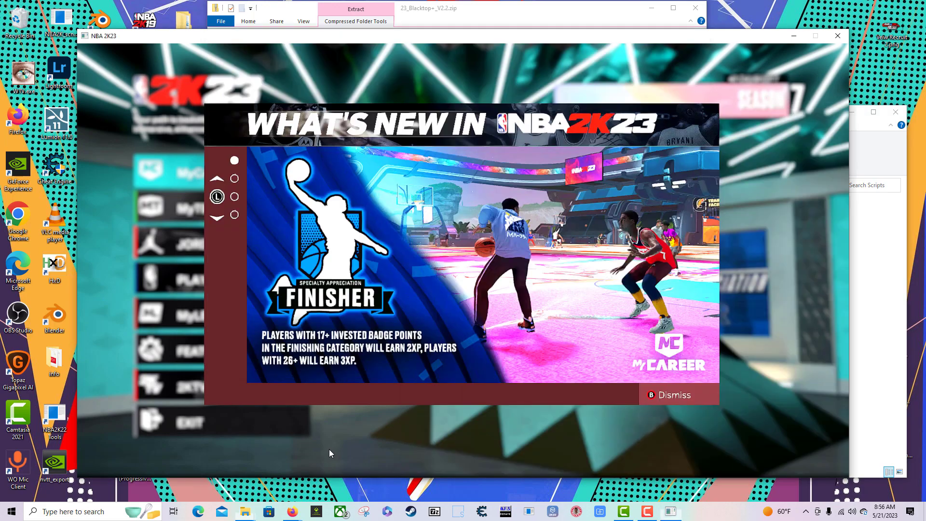
pyautogui.click(356, 393)
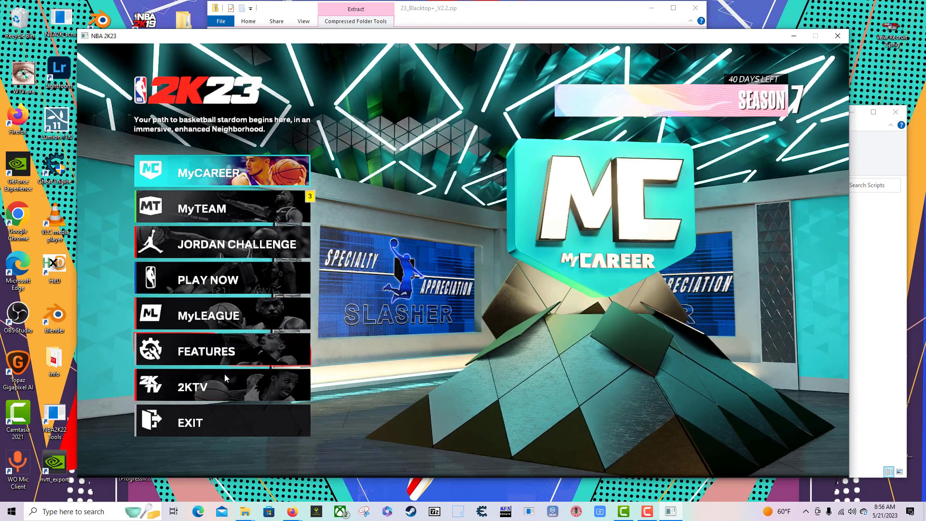
pyautogui.click(212, 282)
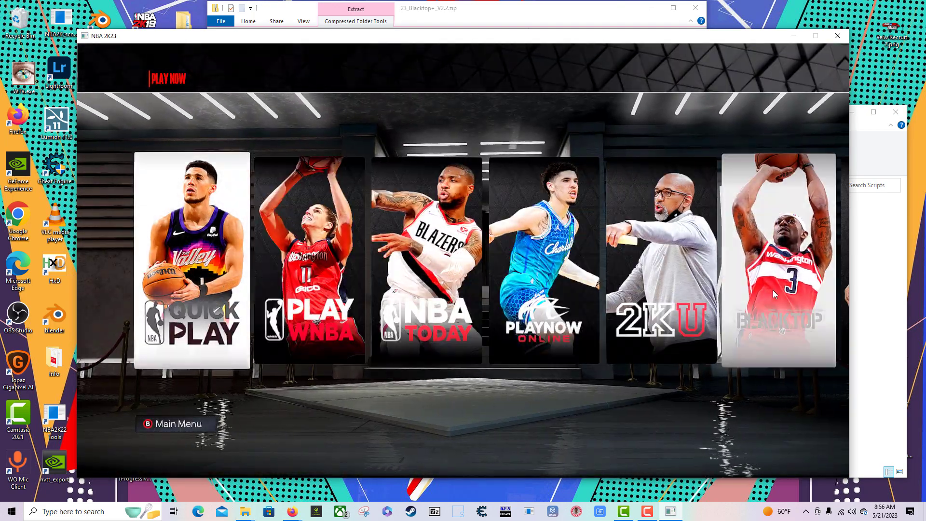
pyautogui.click(773, 291)
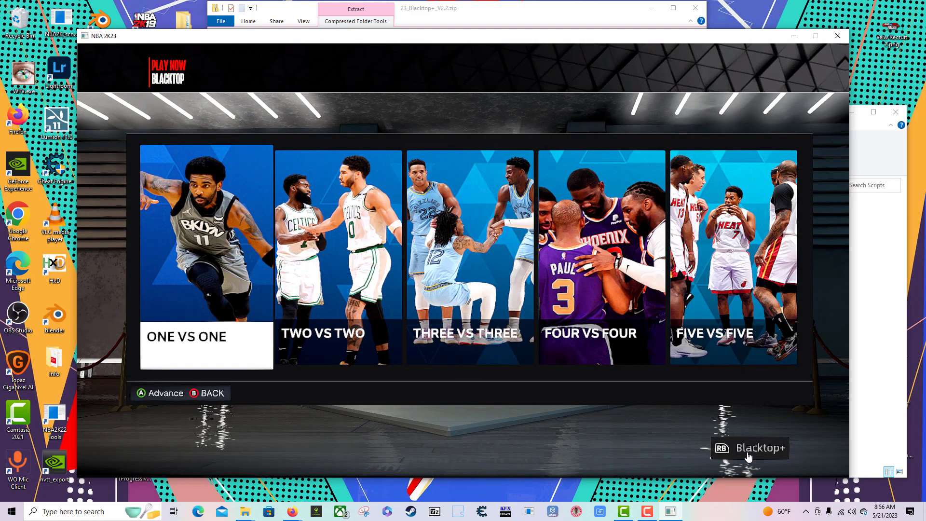
# Pick the Beach at Mountain stadium in Blacktop+, close the menu, and return to the Explorer windows
pyautogui.click(733, 104)
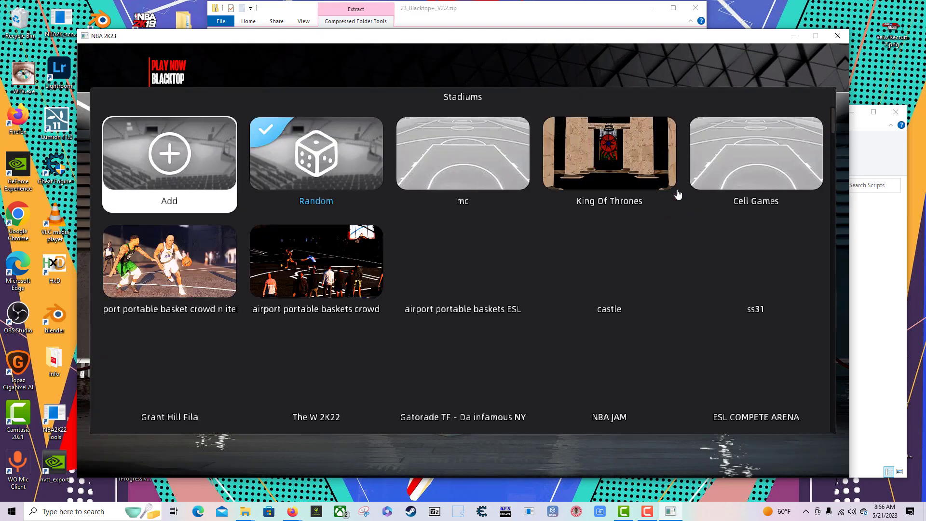
pyautogui.scroll(-5, 435, 319)
pyautogui.scroll(2, 444, 329)
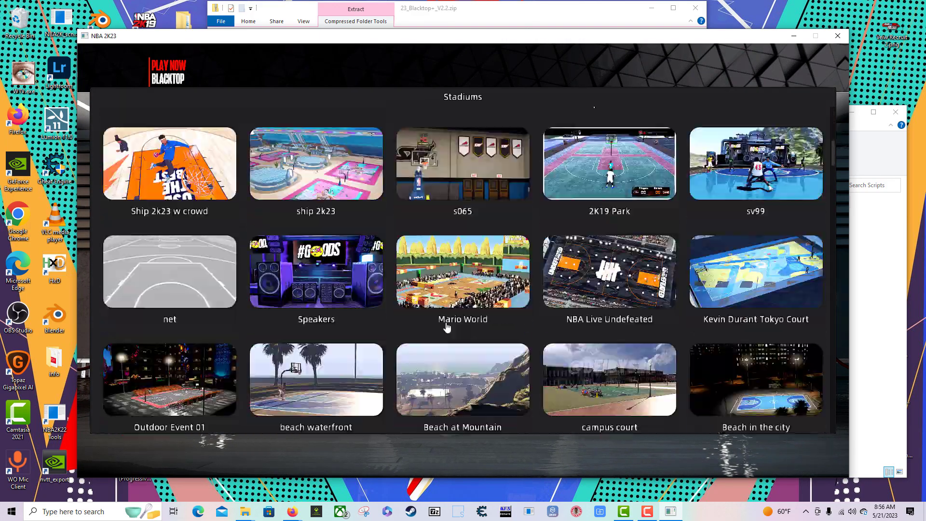
pyautogui.scroll(-3, 443, 330)
pyautogui.click(496, 239)
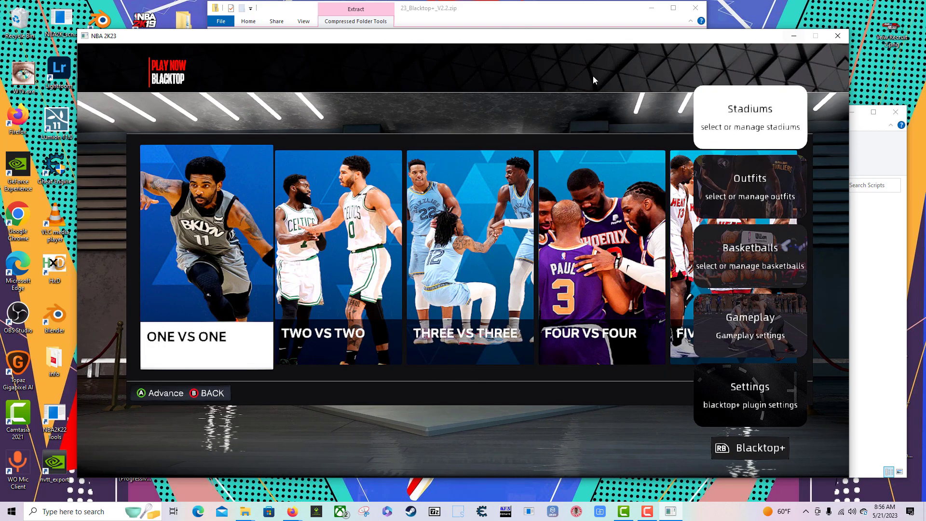
pyautogui.press('Escape')
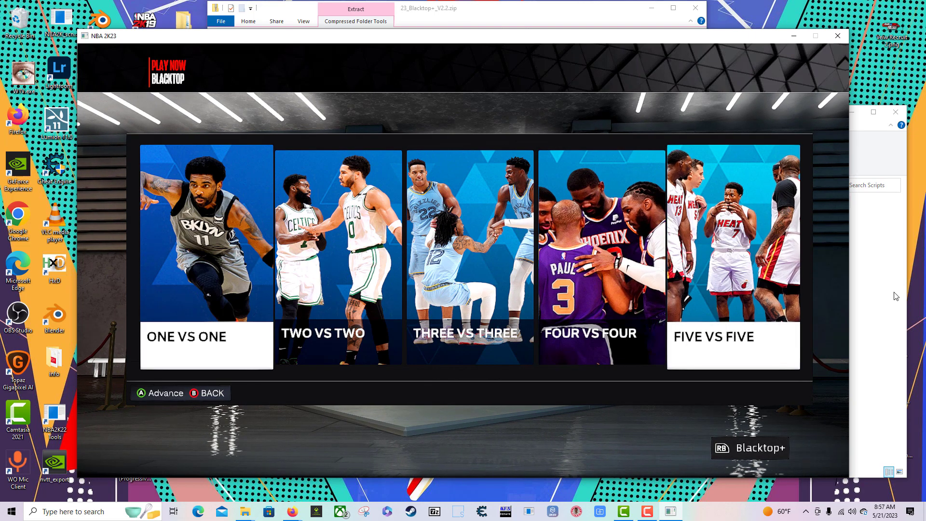
pyautogui.click(868, 252)
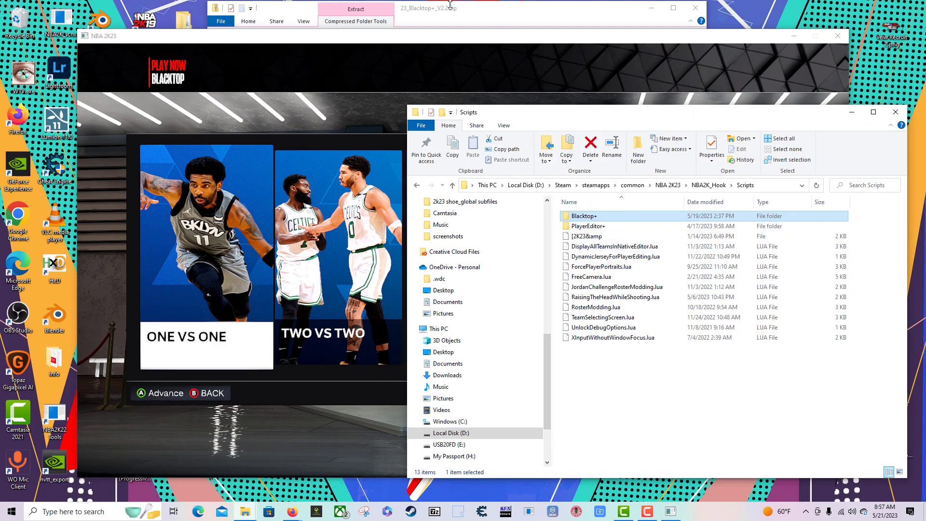
pyautogui.click(509, 18)
pyautogui.click(752, 124)
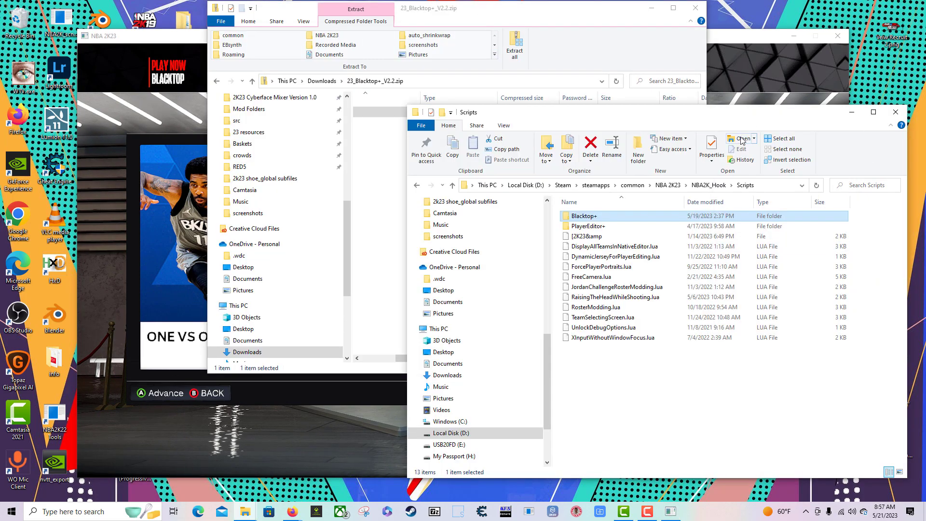